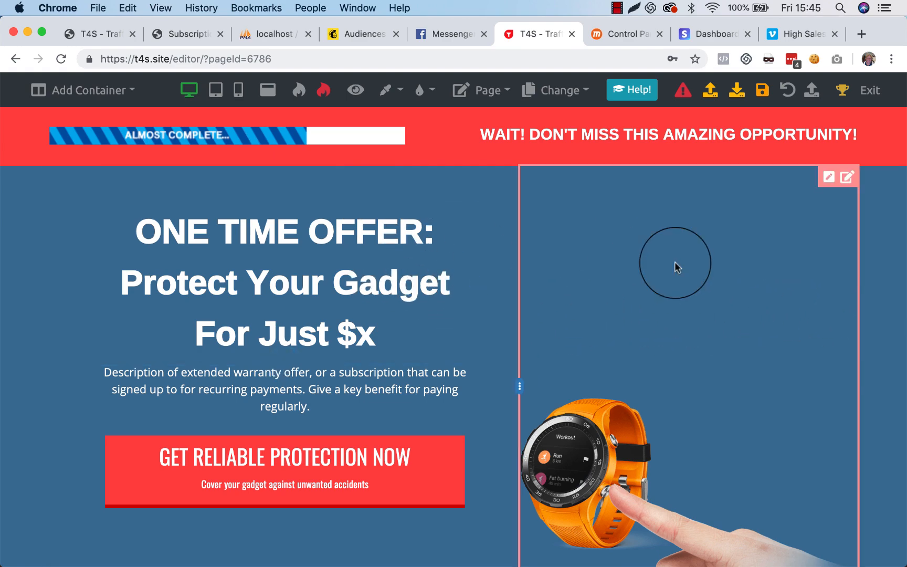
Step: Move the smartwatch image up to a Move down value of 258, and leave its image settings
scroll(614, 420, "down", 3)
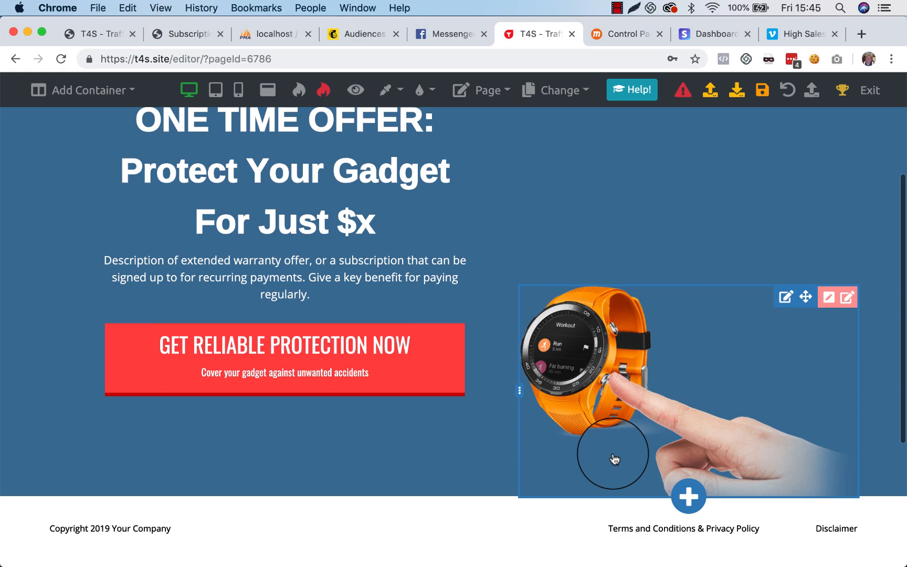
left_click_drag(622, 385, 628, 334)
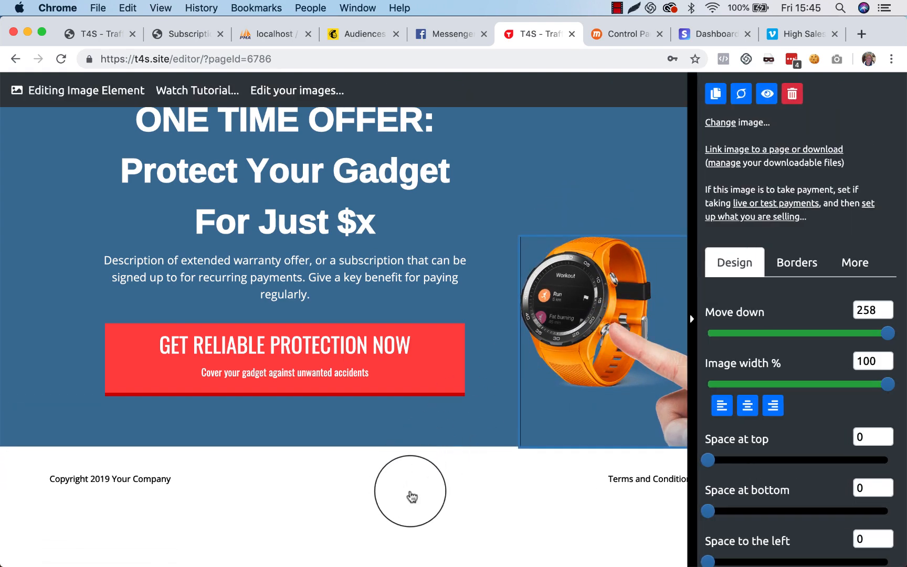
left_click(410, 494)
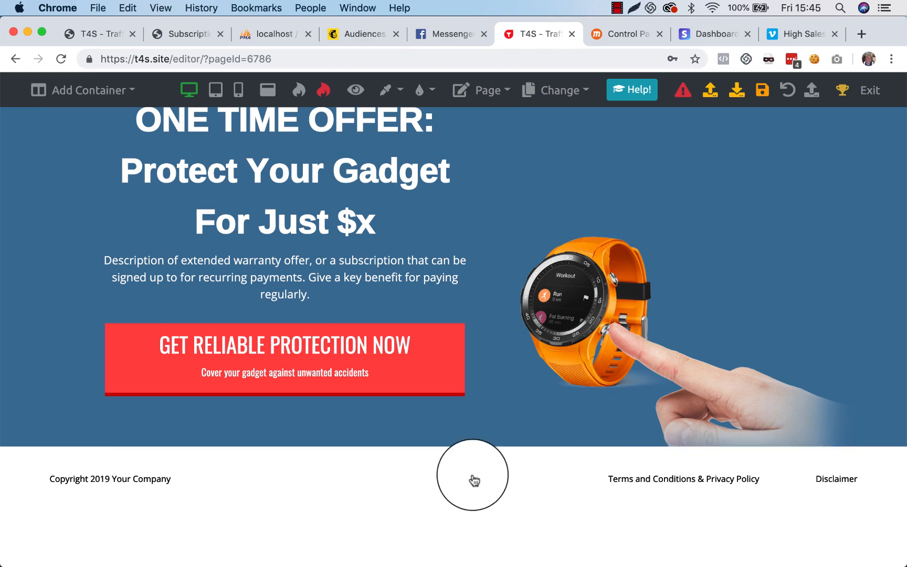
Step: Open the options for when this page is viewed and start setting up taking visitors off an email list
scroll(472, 491, "up", 1)
scroll(471, 491, "up", 1)
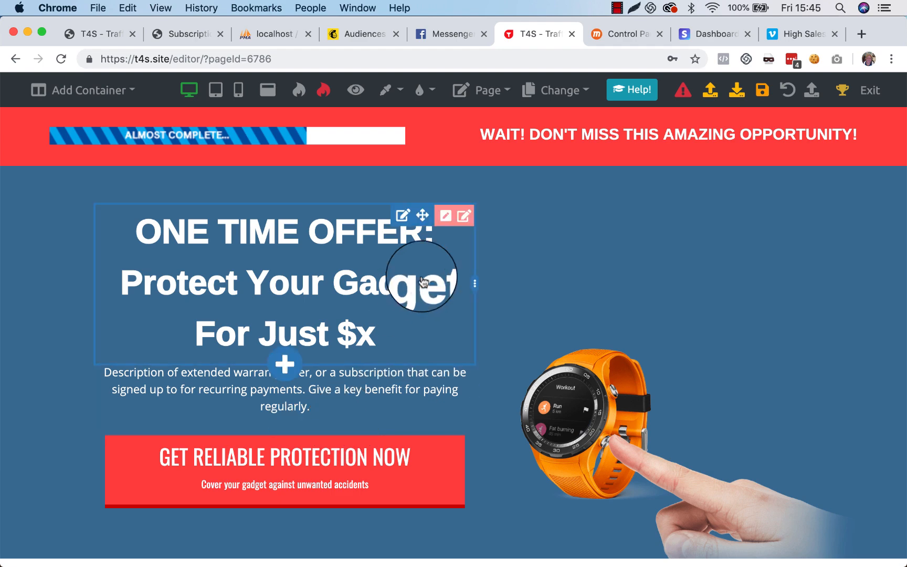
left_click(499, 98)
left_click(506, 199)
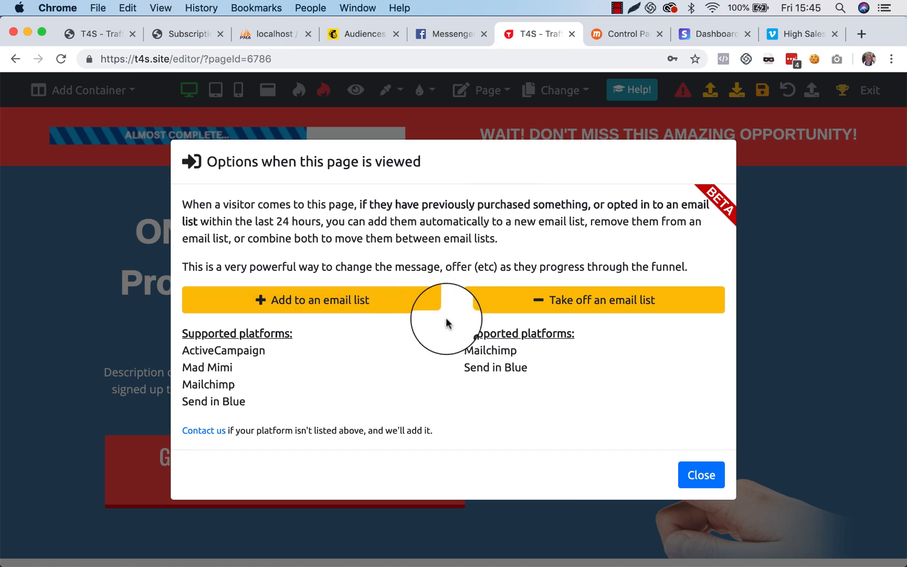
left_click(544, 303)
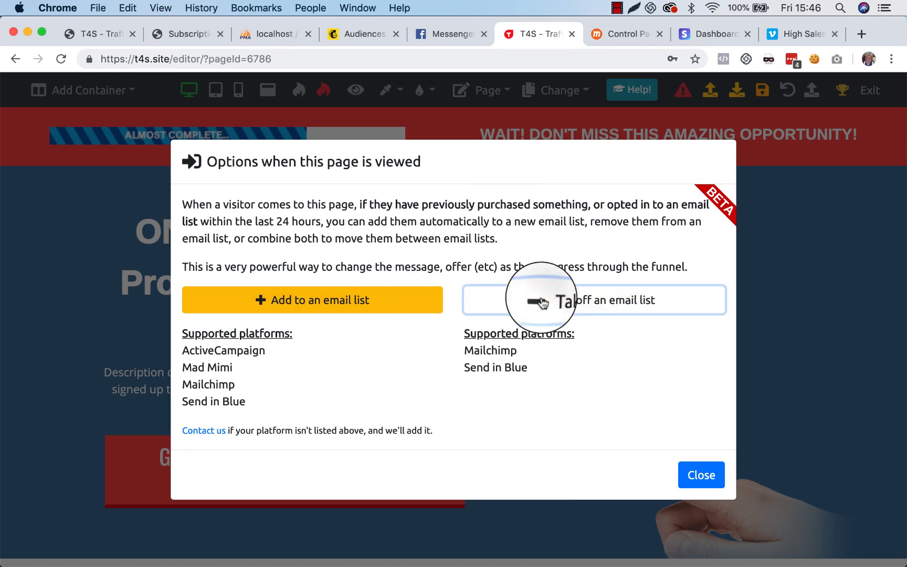
Step: Switch to Mailchimp, open the account's API keys, and copy the key created on Feb 15, 2014
left_click(366, 35)
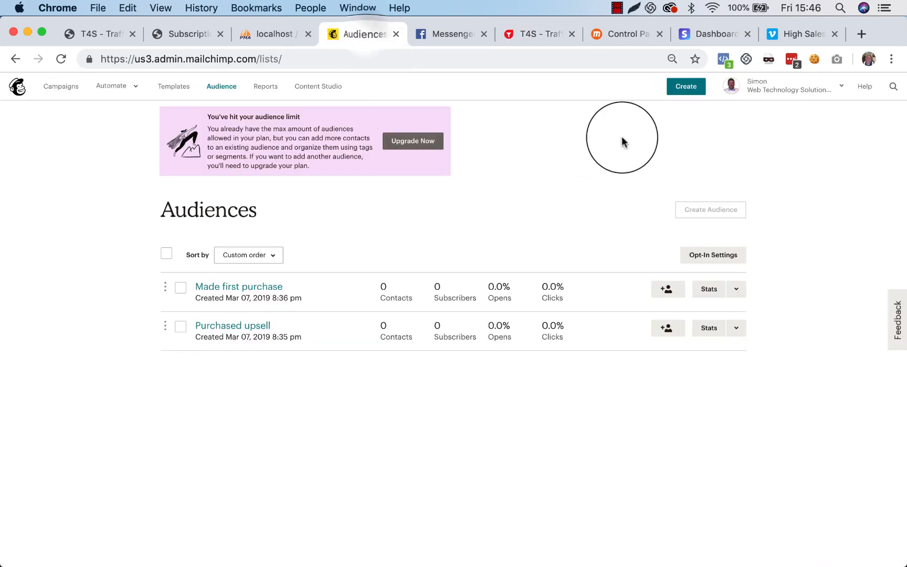
left_click(841, 86)
left_click(760, 207)
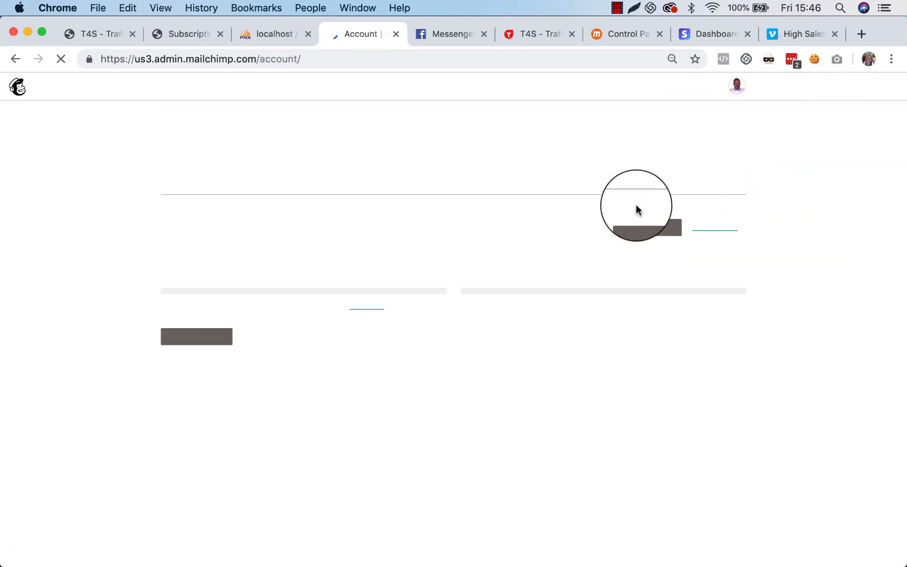
left_click(339, 184)
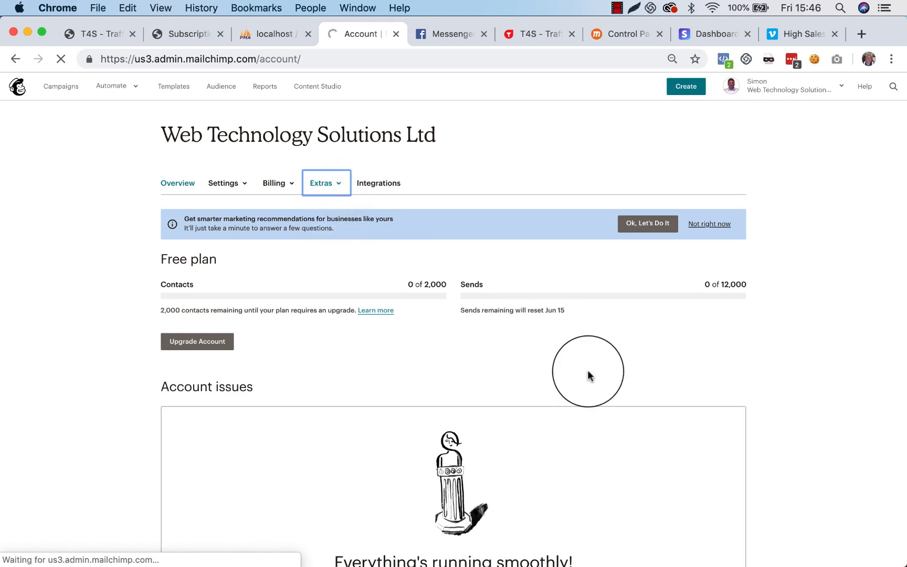
left_click(533, 472)
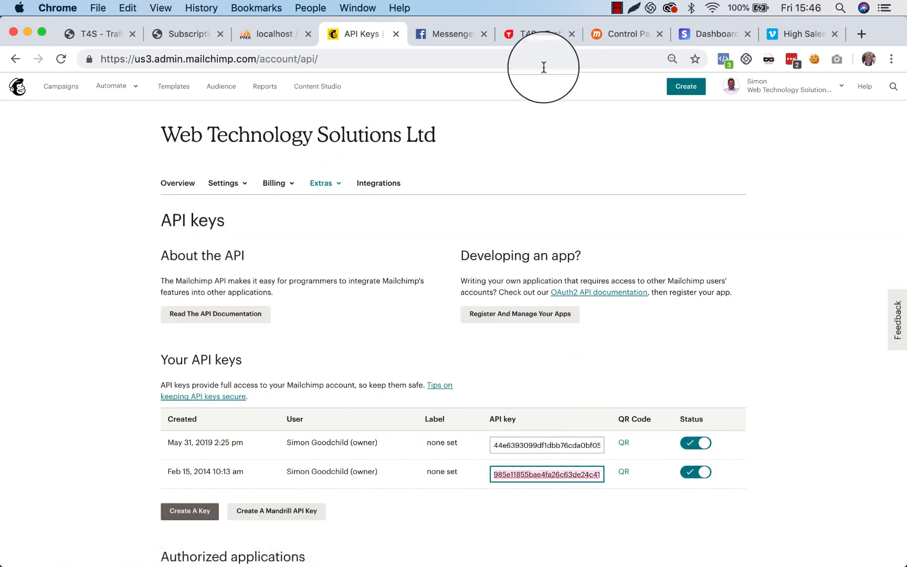
Step: Switch back to the page editor, paste the Mailchimp API key into the remove-from-list integration, and decline saving it as a password
left_click(527, 33)
key("super+v")
left_click(633, 410)
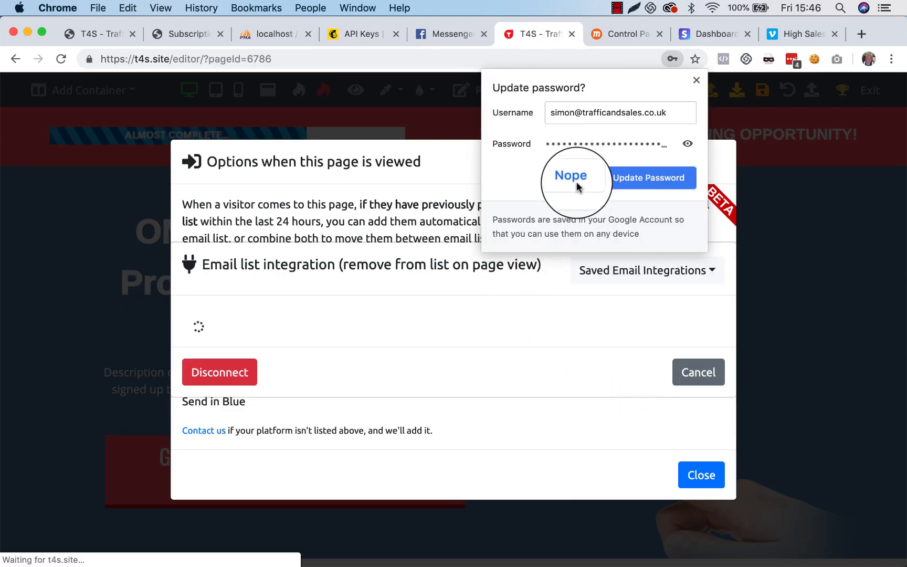
left_click(576, 184)
left_click(786, 204)
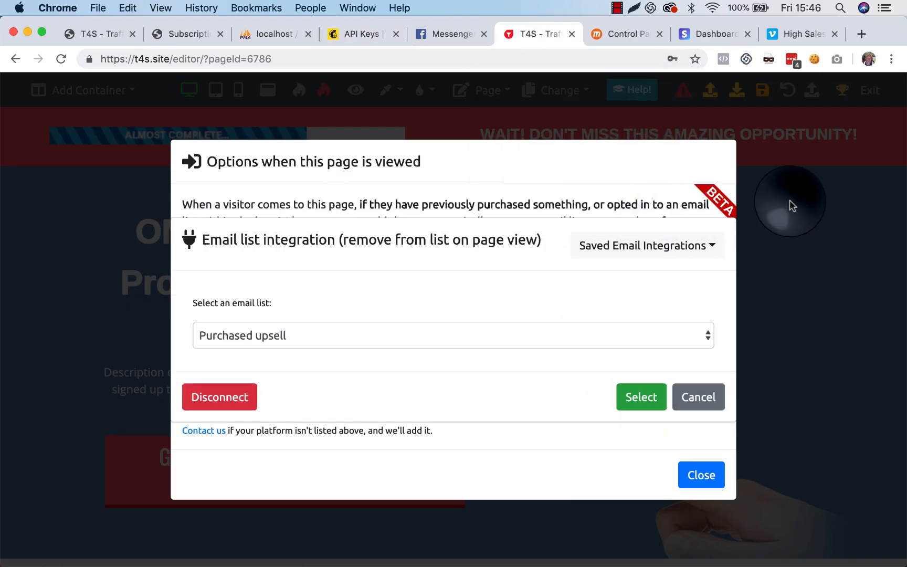
Step: Select Made first purchase as the email list that page visitors are removed from
left_click(304, 337)
left_click(292, 356)
left_click(629, 400)
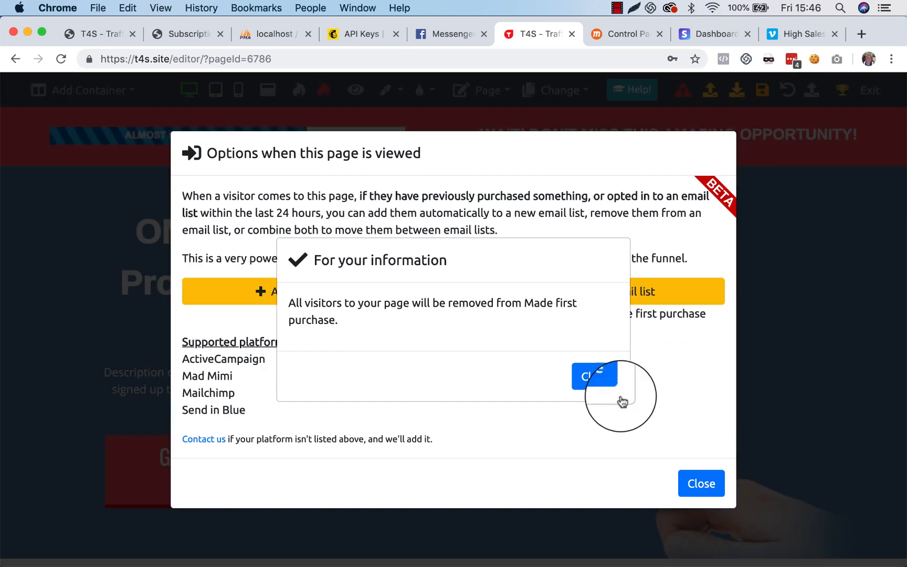
left_click(596, 376)
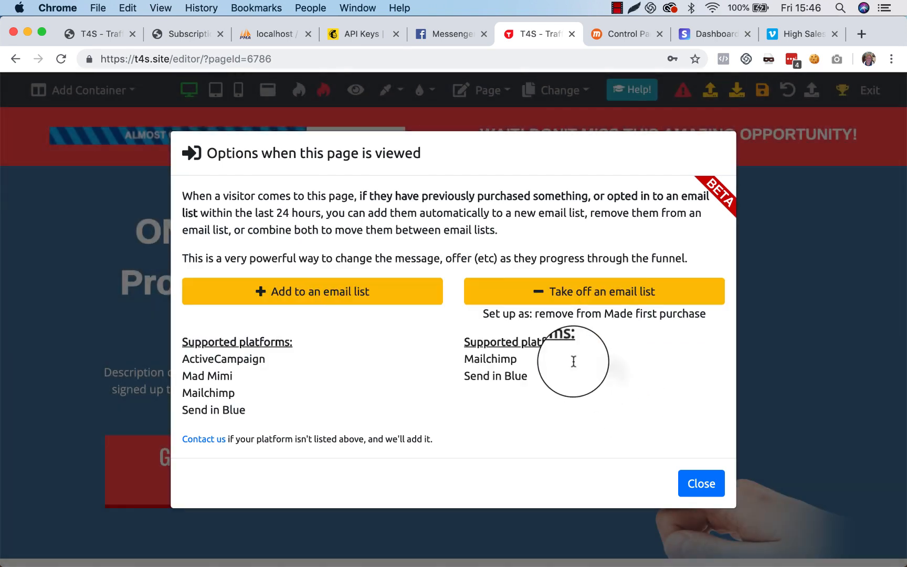
Step: Start the add-to-list integration and connect it to MailChimp with the prefilled API key, declining the password update
left_click(327, 294)
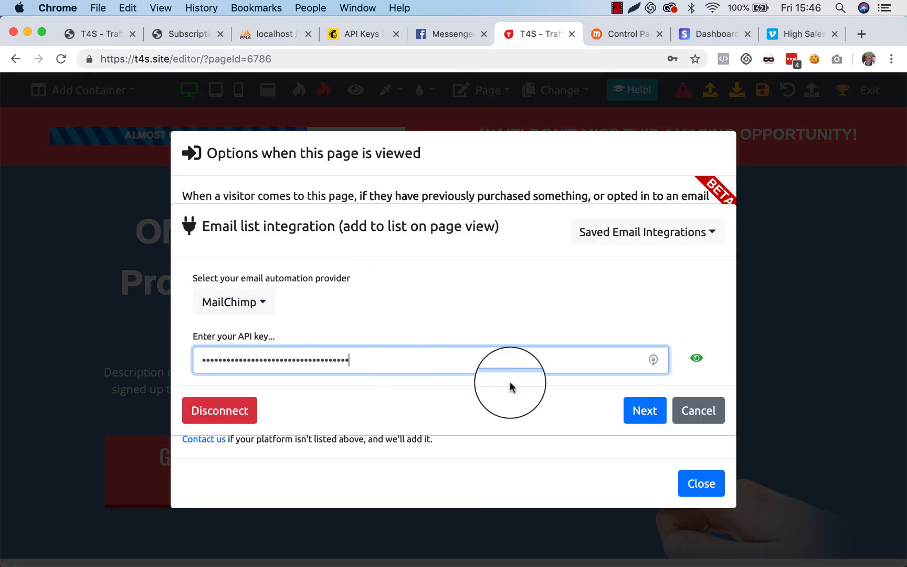
left_click(637, 415)
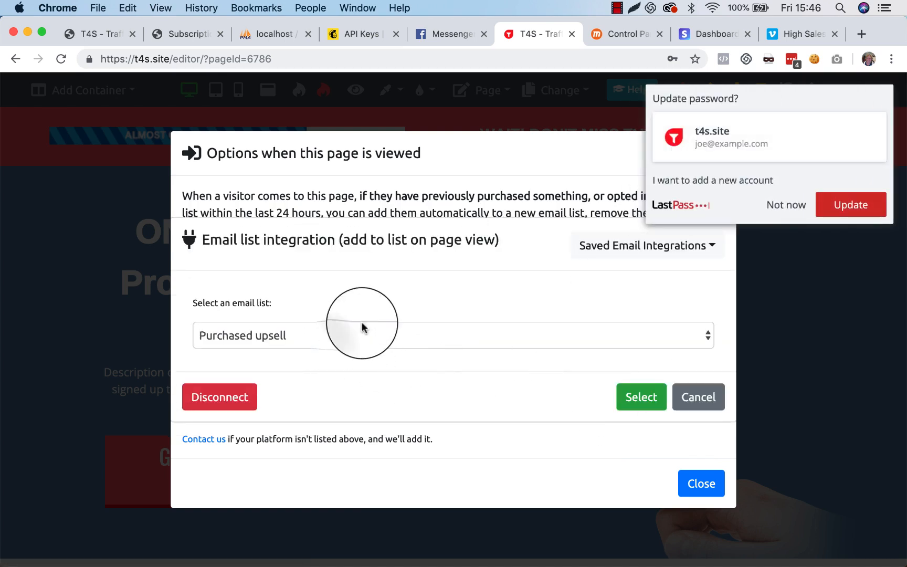
left_click(782, 206)
Step: Select Purchased upsell as the email list that page visitors are added to, and close the page view options
left_click(289, 339)
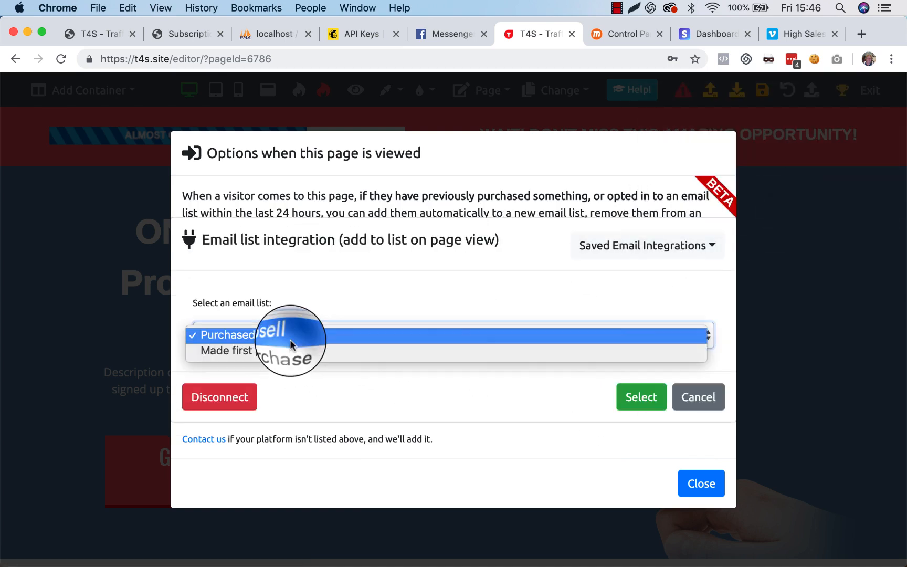
left_click(297, 336)
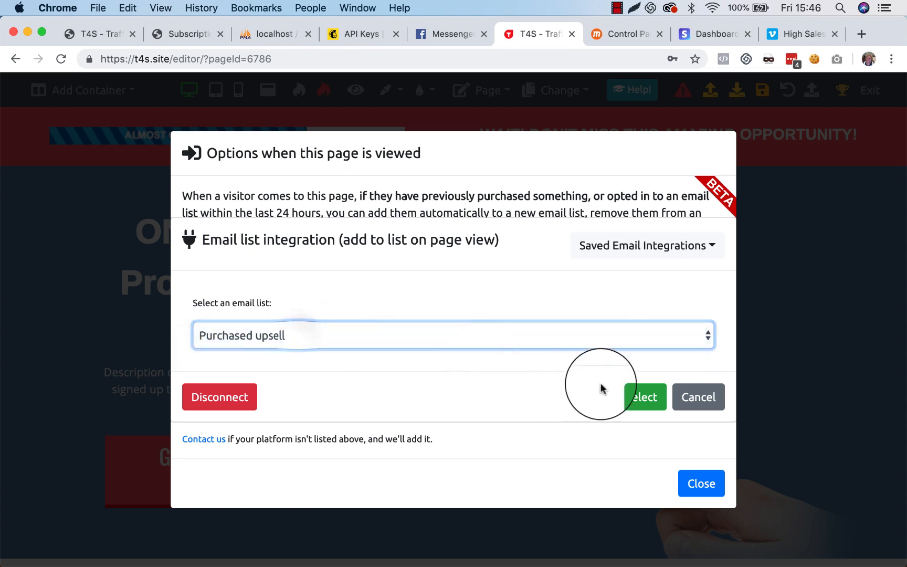
right_click(617, 395)
left_click(623, 399)
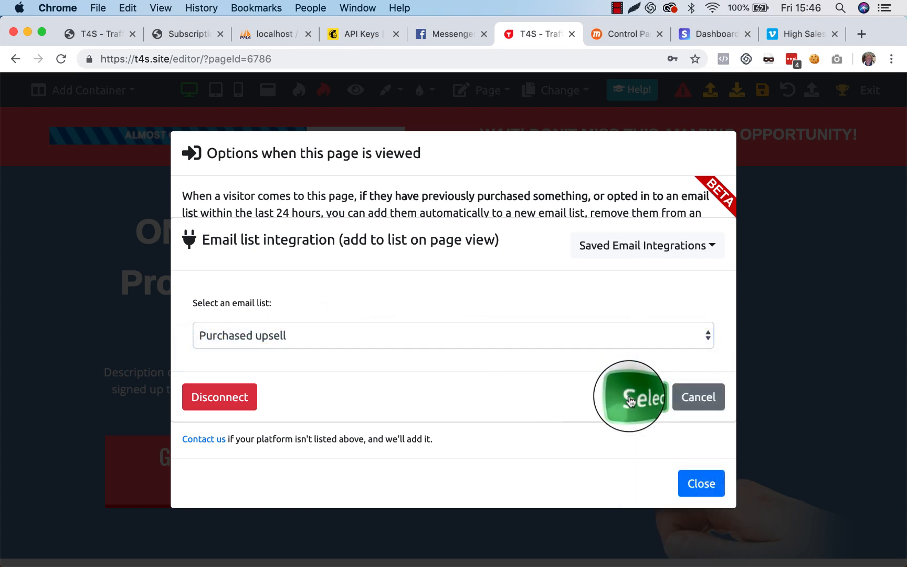
left_click(596, 367)
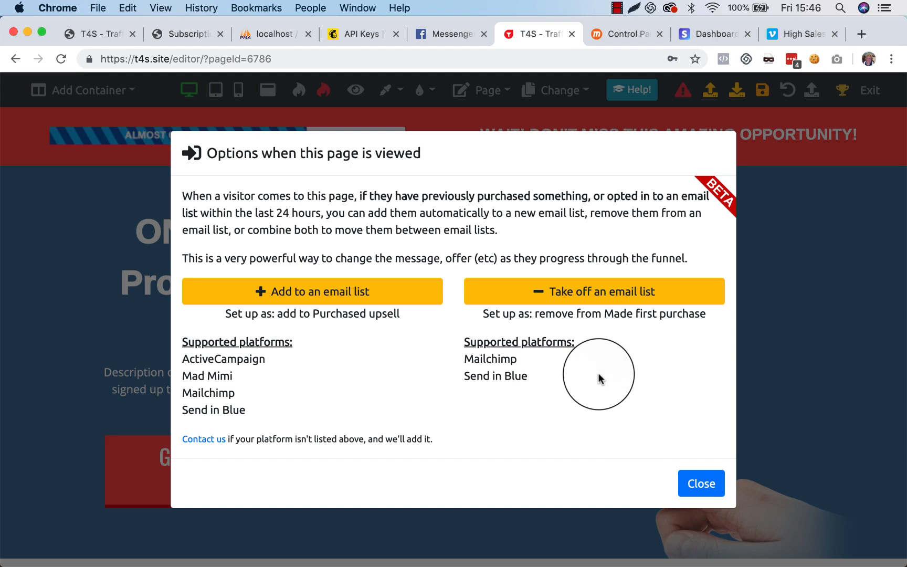
left_click(704, 501)
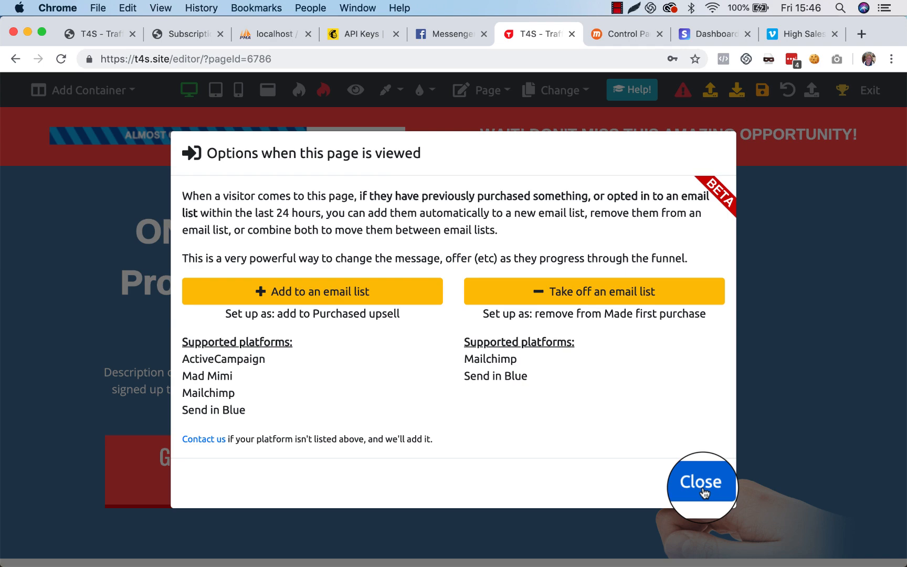
left_click(704, 493)
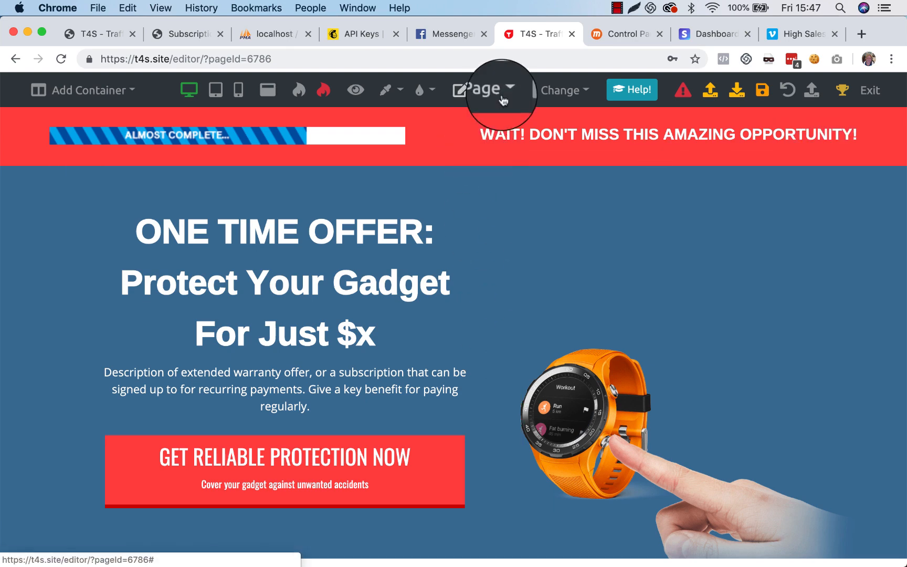
Step: Switch to Mailchimp and examine its list of audiences
left_click(361, 34)
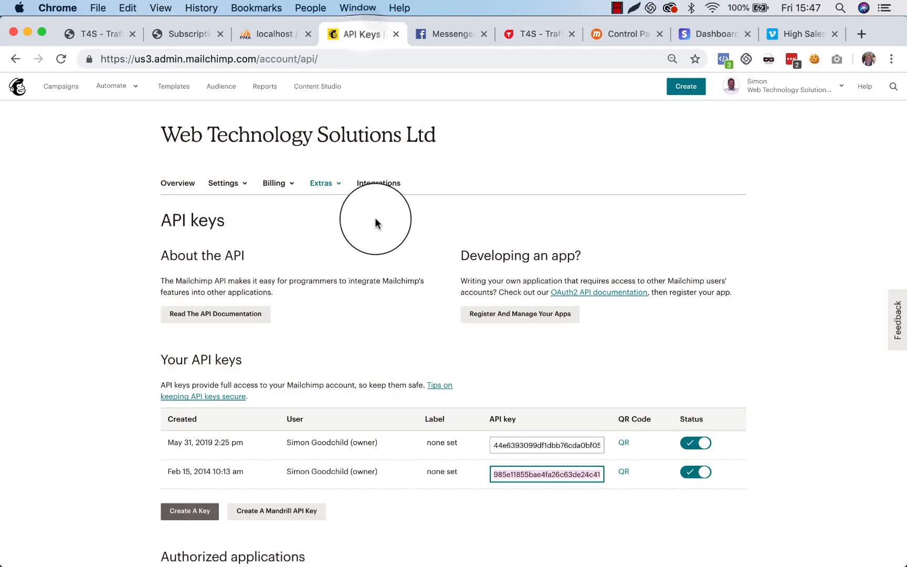
left_click(217, 87)
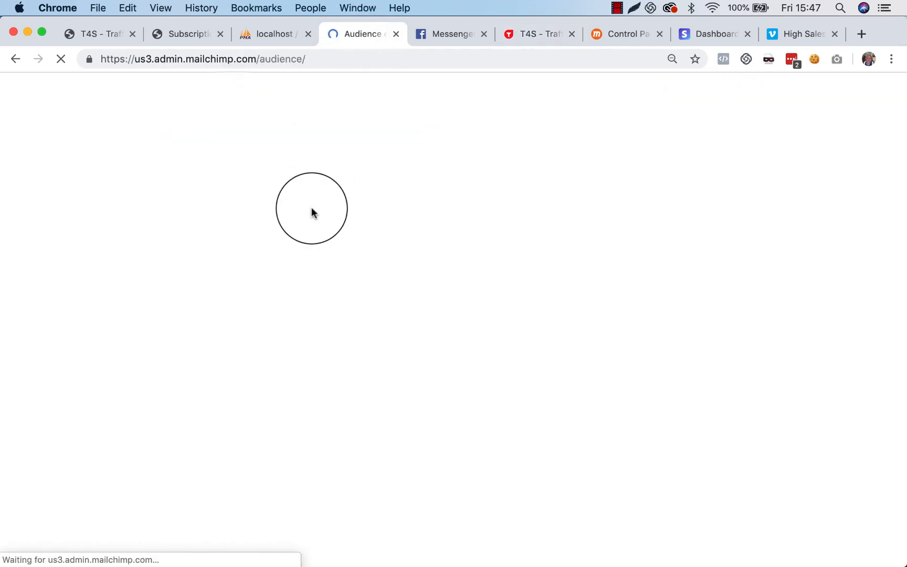
left_click(224, 191)
left_click(217, 238)
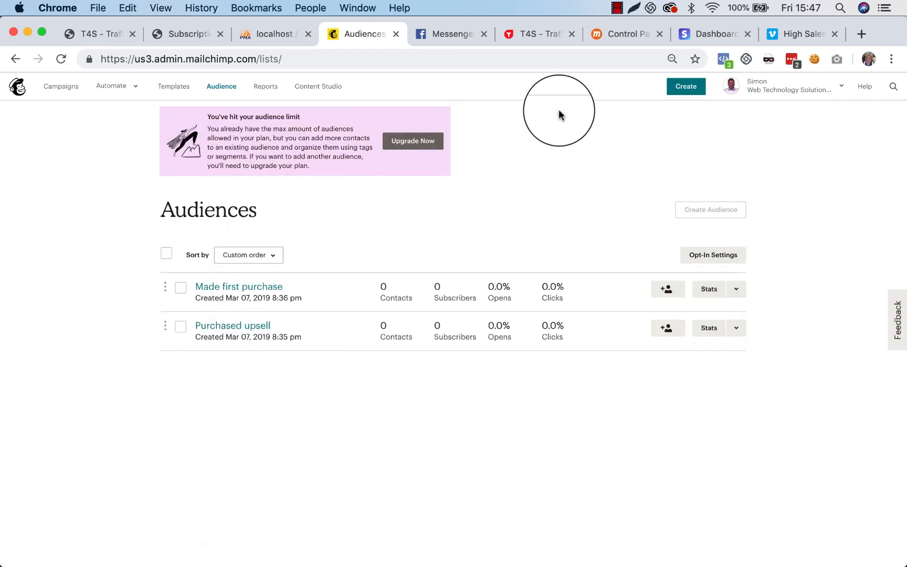
Step: Return to the page editor and open the live or test payment settings of the GET RELIABLE PROTECTION NOW button
left_click(537, 36)
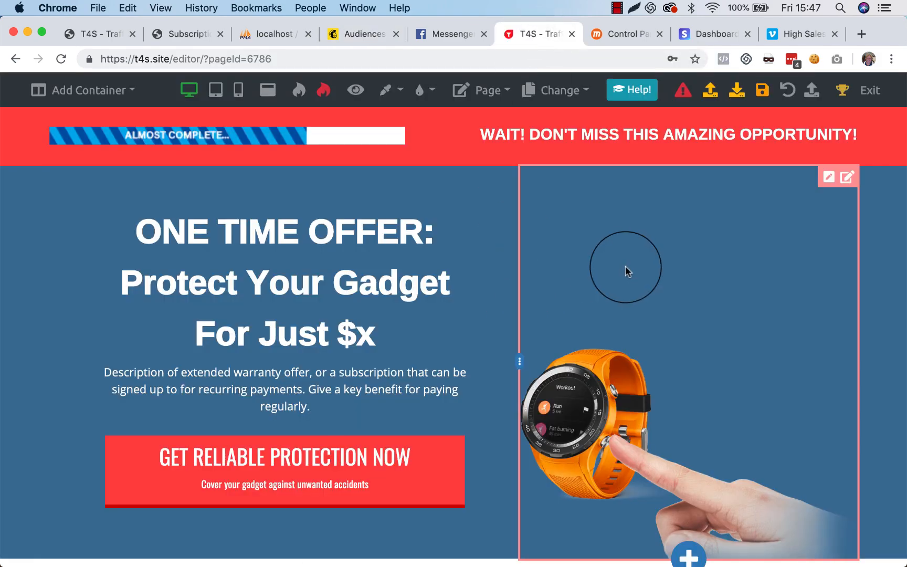
scroll(446, 300, "down", 3)
scroll(445, 299, "up", 2)
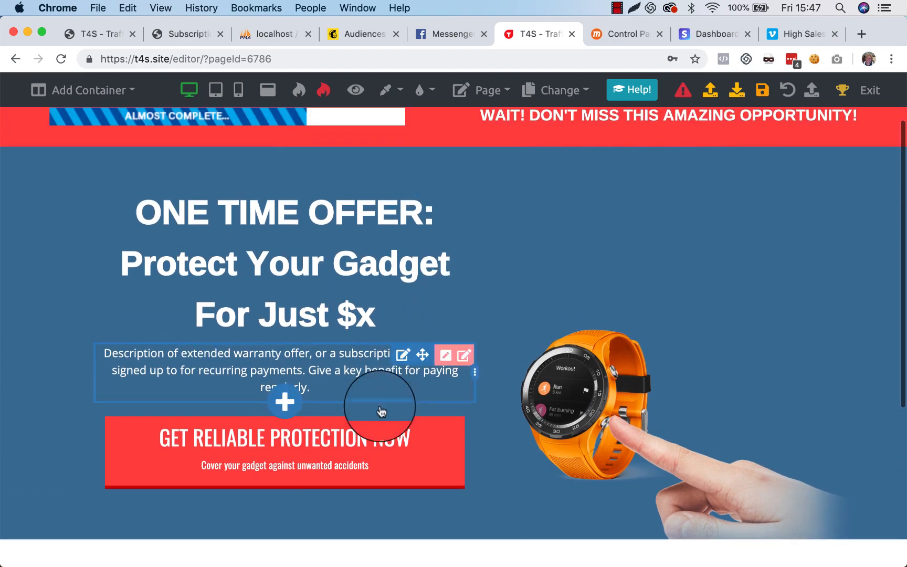
left_click(434, 462)
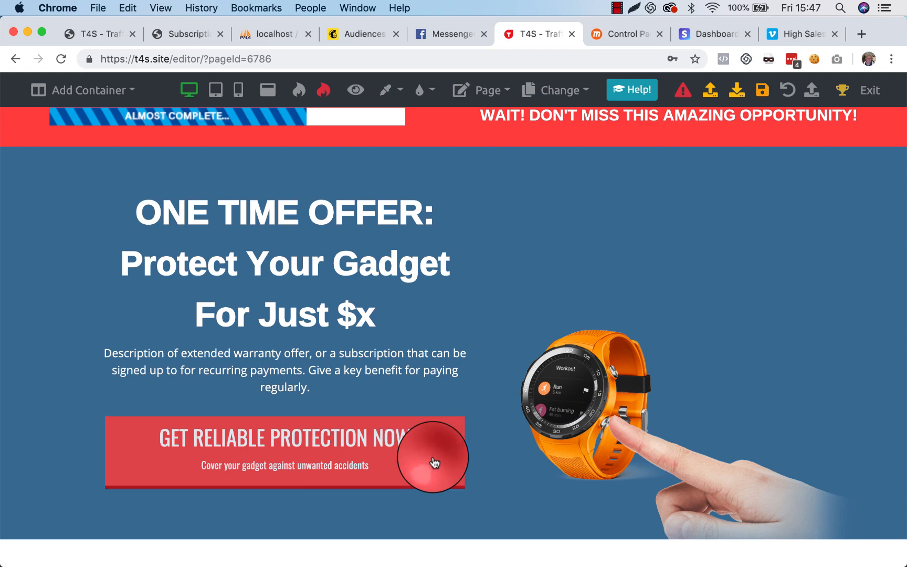
left_click(778, 156)
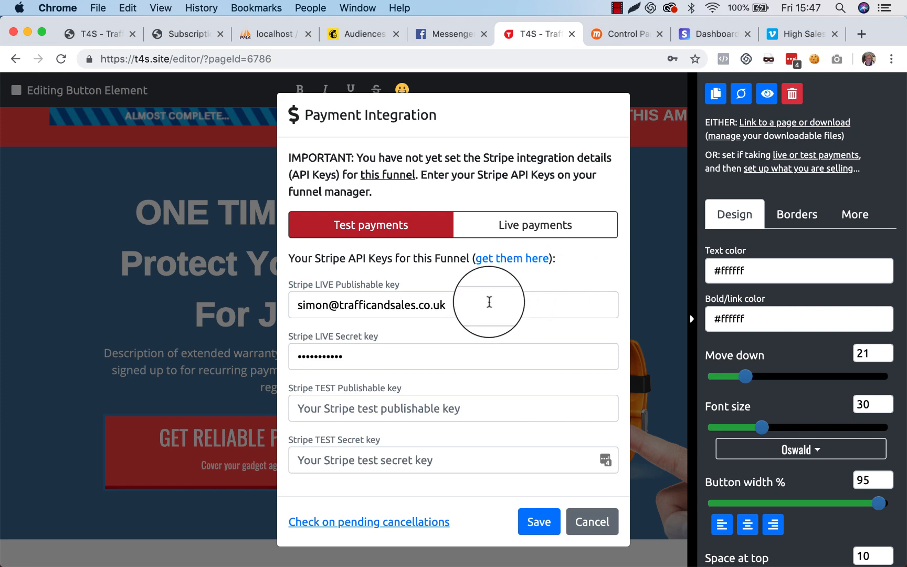
Step: Clear the Stripe LIVE publishable key and LIVE secret key fields, and save the payment integration with test payments
left_click(488, 305)
key("super+a")
key("BackSpace")
key("Tab")
key("BackSpace")
key("Tab")
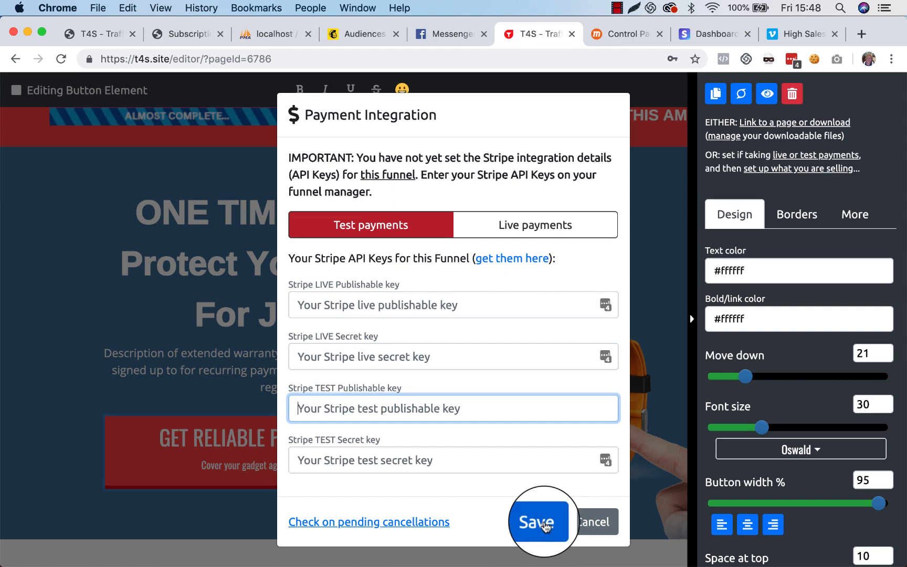
left_click(546, 525)
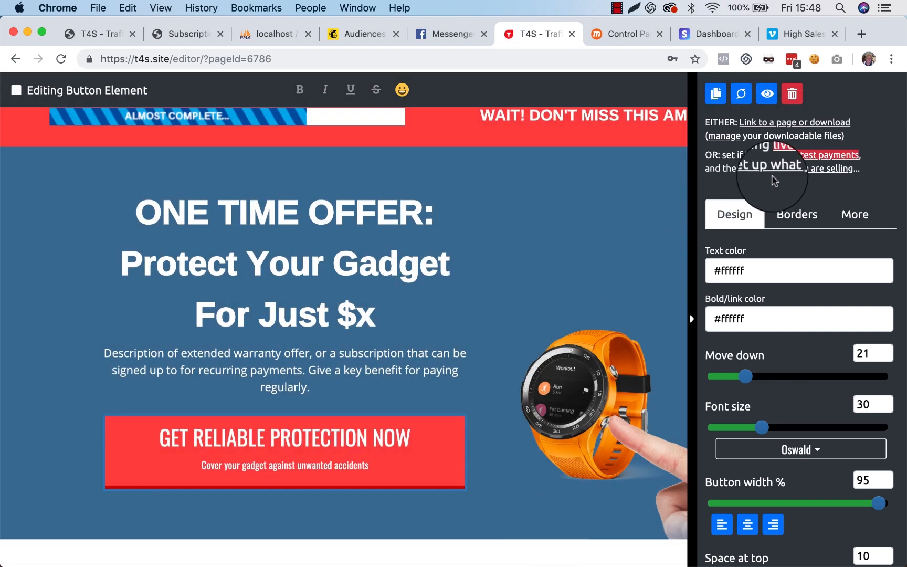
Step: In the button's purchase details, set the description to Subscription, the price to 29 and the currency to British Pound
left_click(751, 169)
left_click(322, 227)
type("Subscription")
key("Tab")
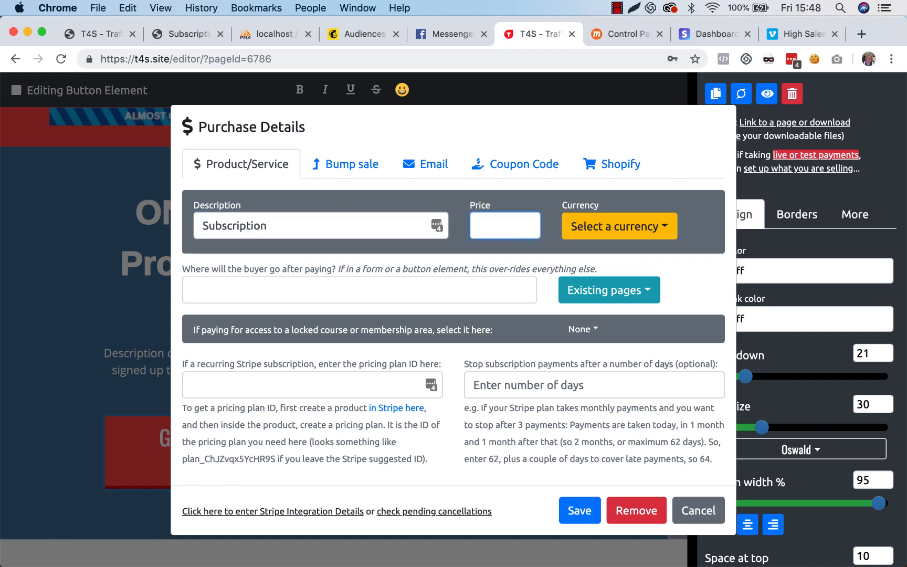
type("29")
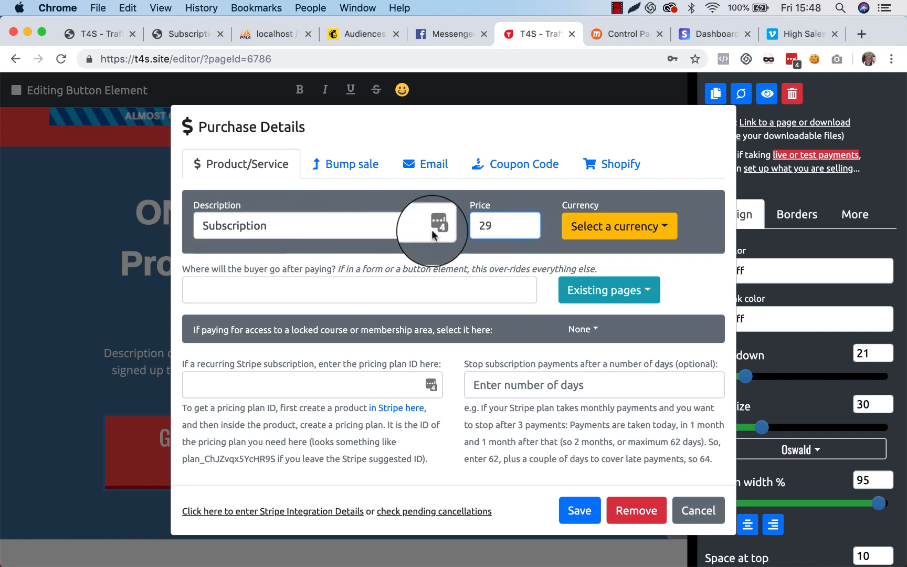
left_click(609, 226)
left_click(608, 284)
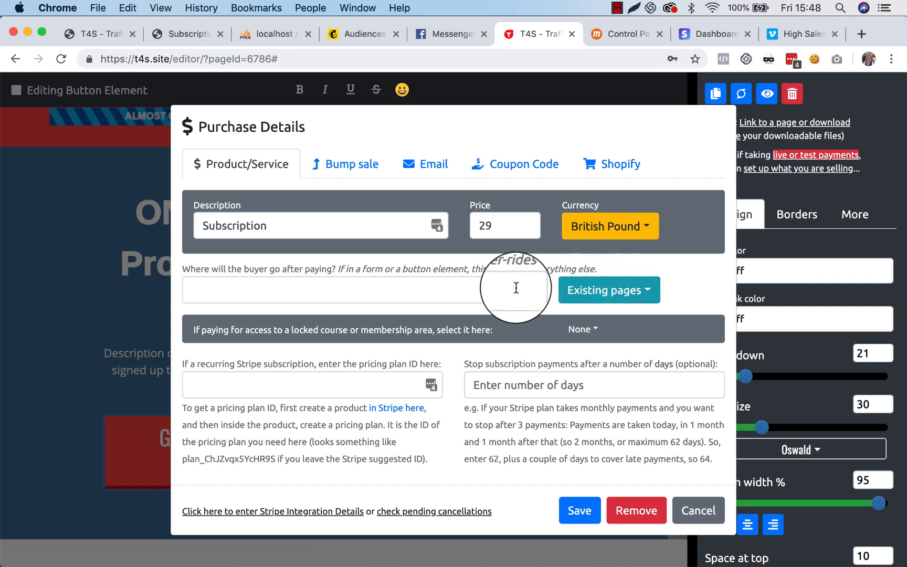
Step: Set the destination after paying to the existing Introduction page and place the focus in the Stripe pricing plan ID field
left_click(606, 297)
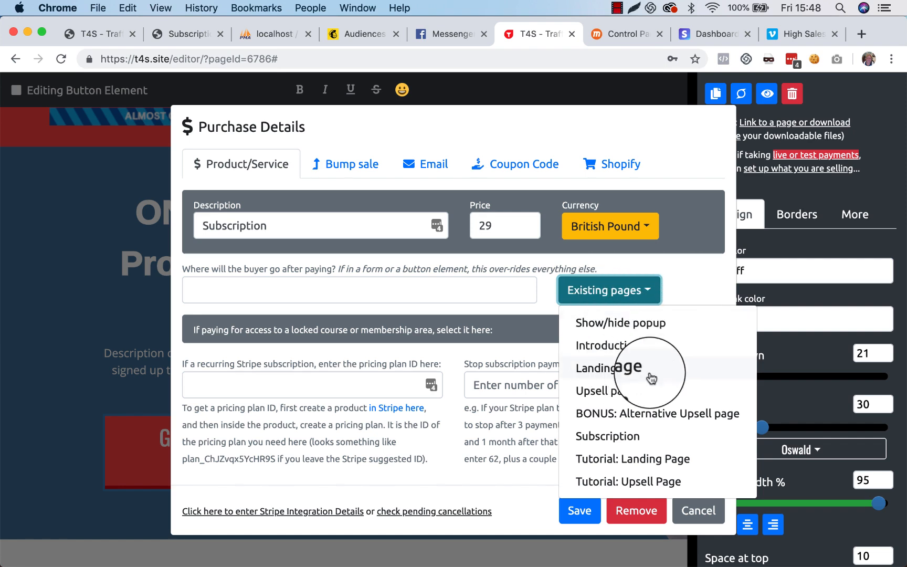
left_click(628, 354)
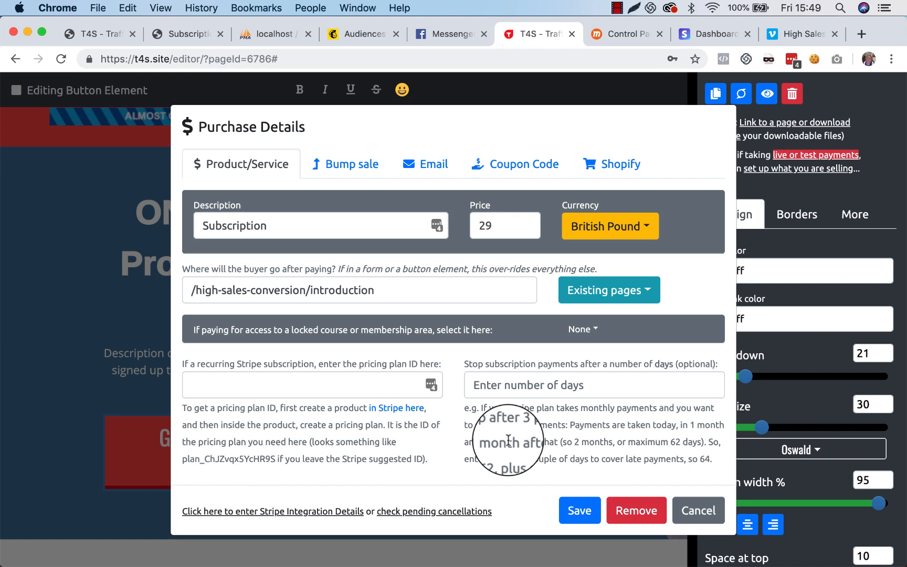
left_click(334, 381)
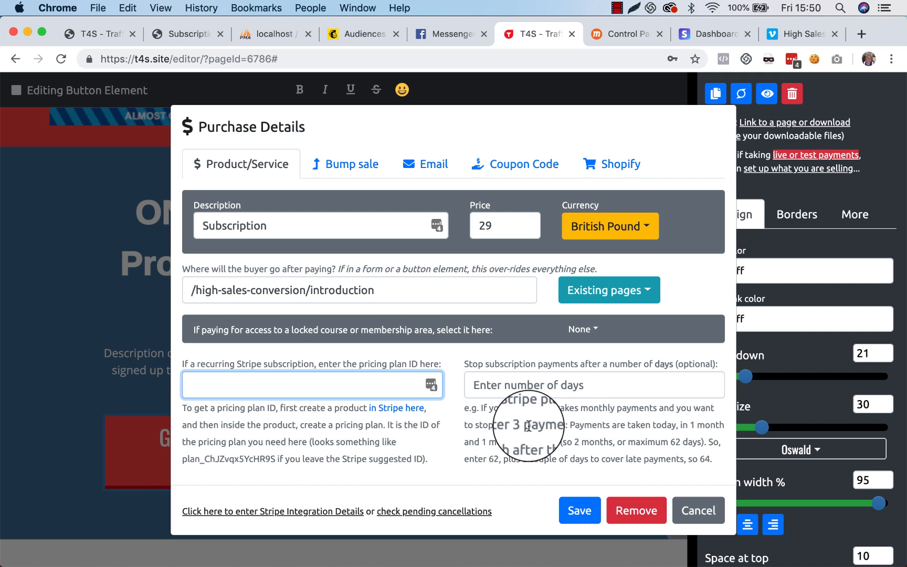
Step: Copy the example number of days from the help text and set subscription payments to stop after 64 days
left_click(566, 386)
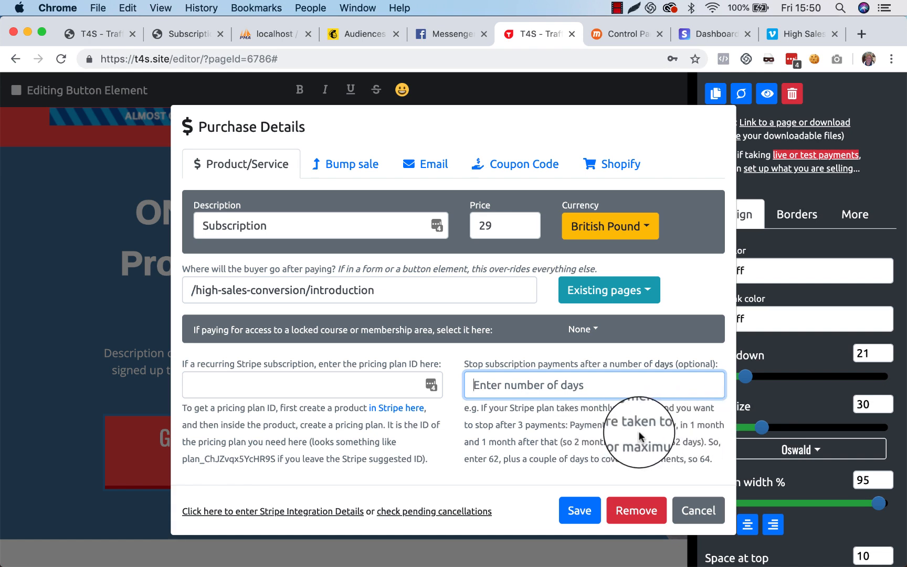
double_click(660, 424)
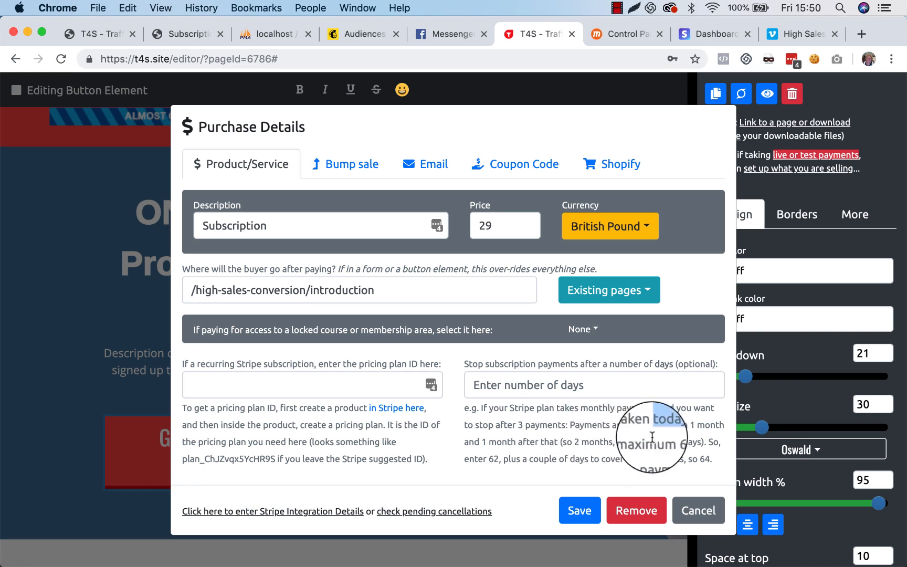
left_click_drag(701, 442, 671, 441)
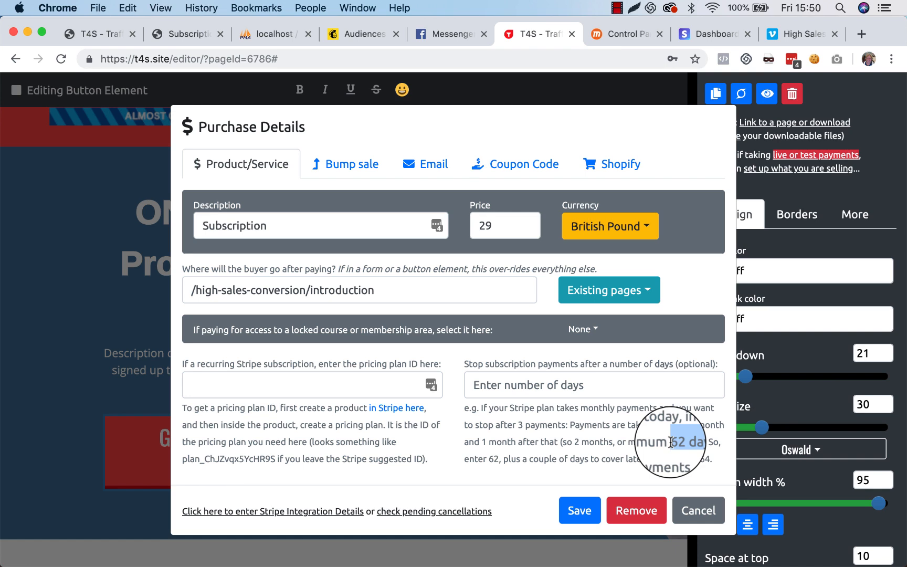
double_click(706, 458)
key("super+c")
left_click(562, 384)
key("super+v")
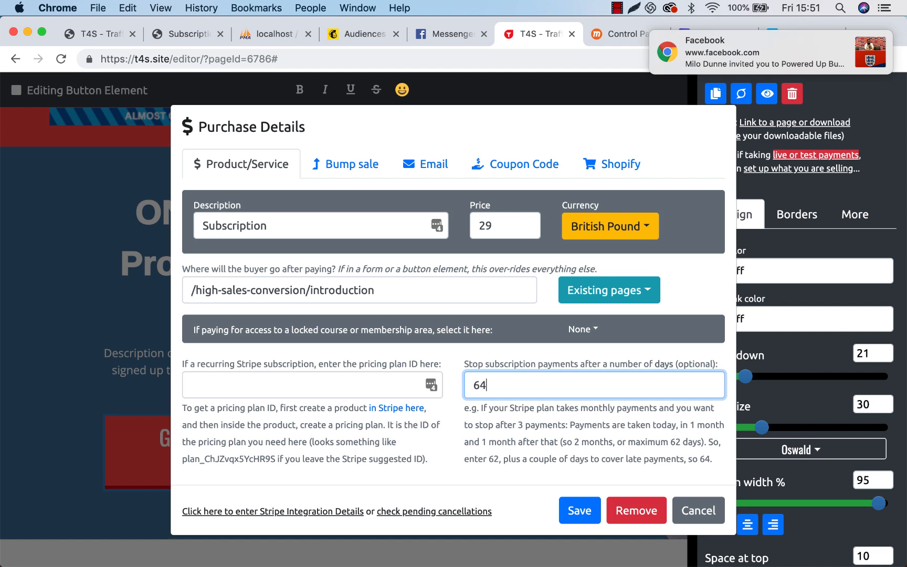
Step: Dismiss the desktop notification, try 70 days as the subscription stop period and set it back to 64
left_click_drag(770, 47, 870, 45)
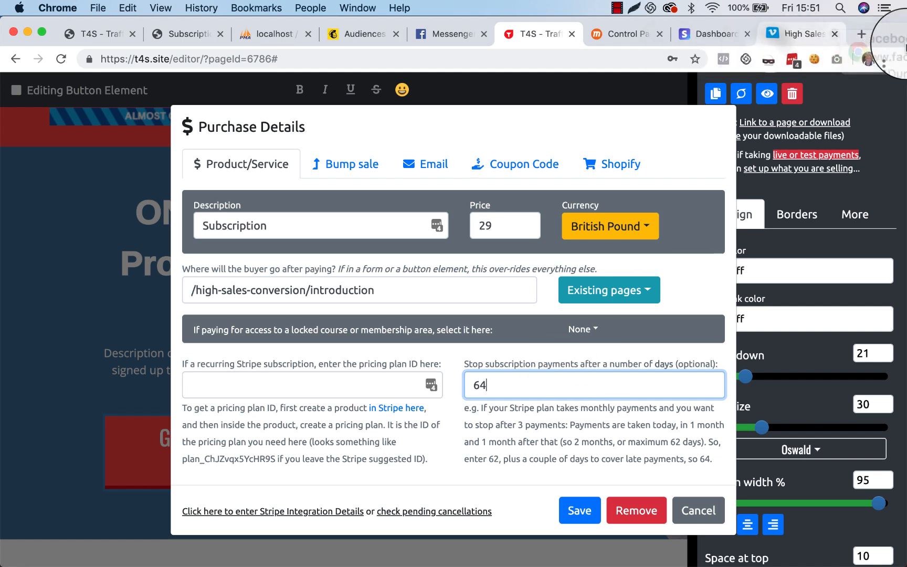
key("BackSpace")
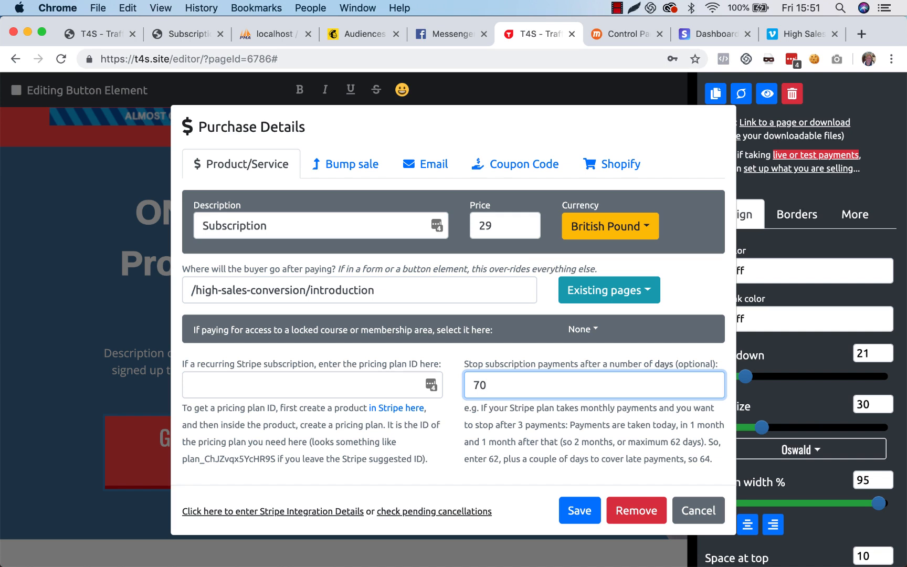
key("BackSpace")
key("BackSpace")
type("64")
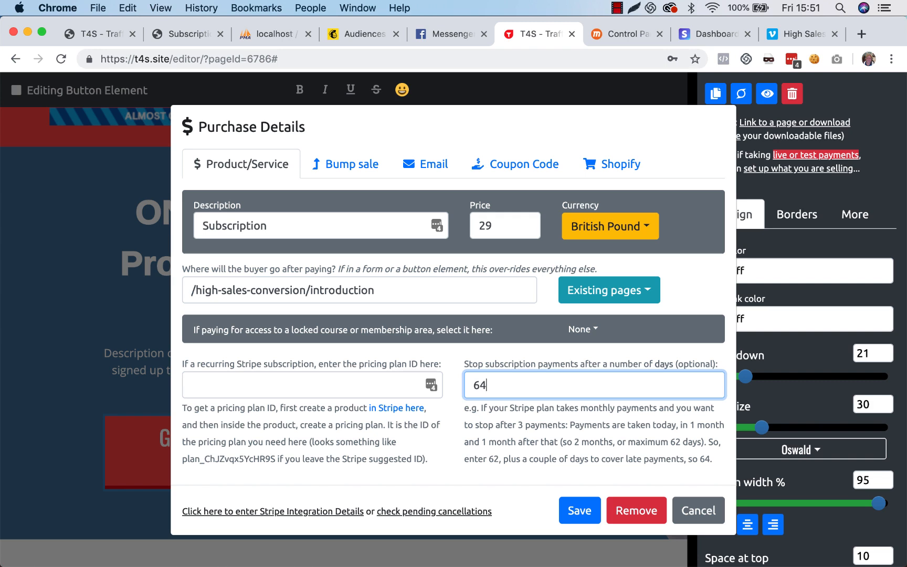
Step: Check the list of pending Stripe cancellations from the purchase details and close it
left_click(455, 517)
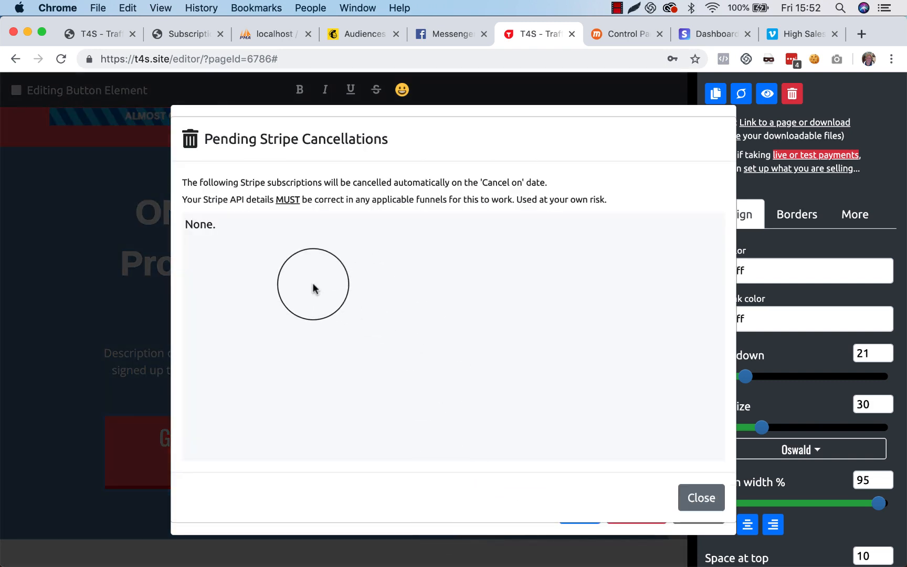
left_click(700, 497)
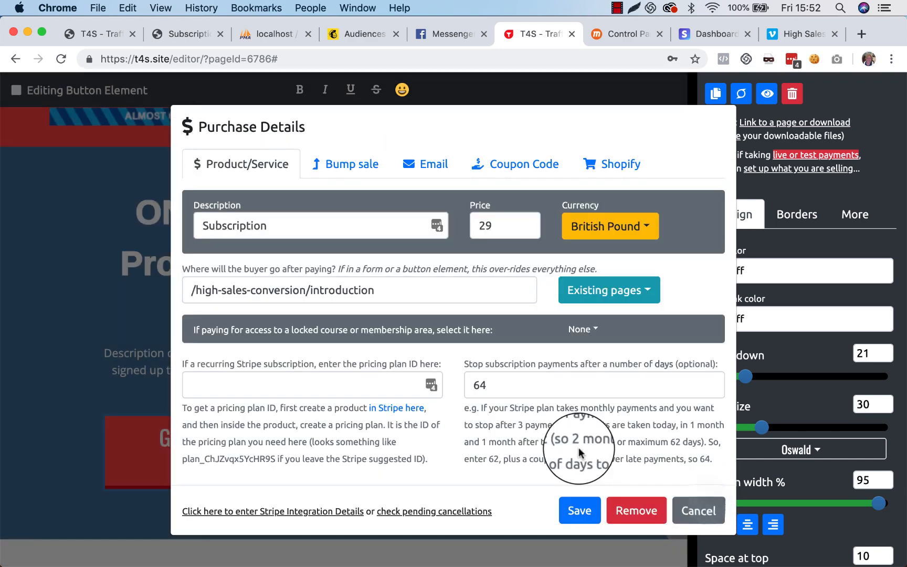
Step: Cancel the purchase details and exit the page editor without saving the changes
left_click(688, 512)
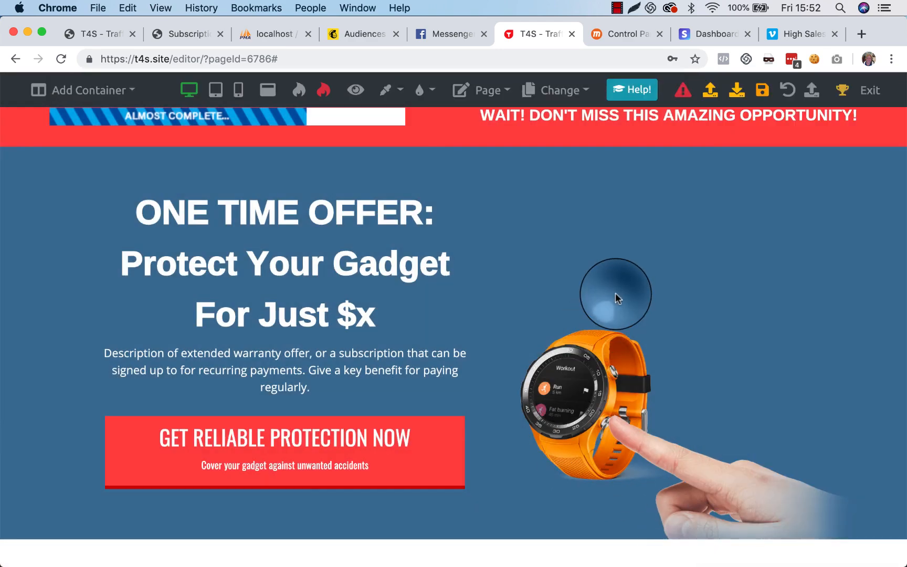
left_click(870, 90)
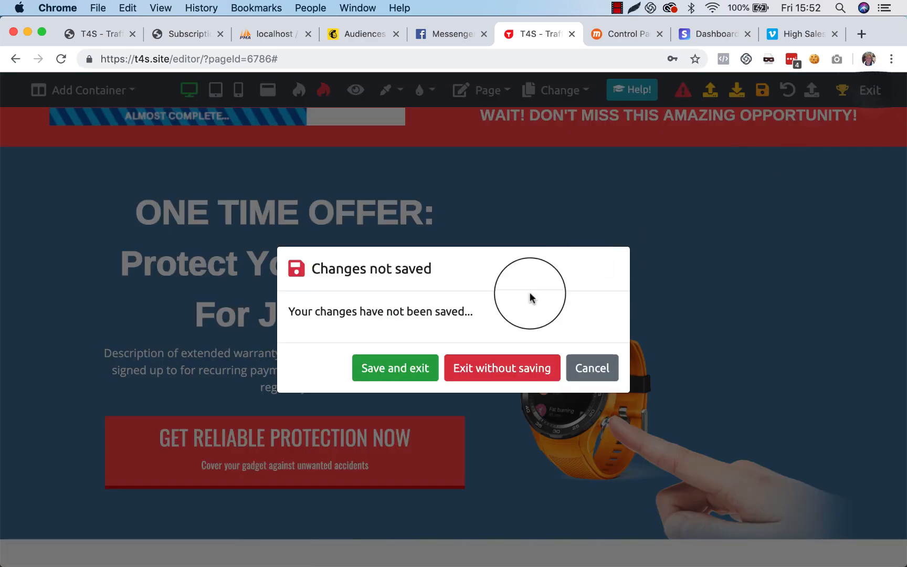
left_click(495, 370)
left_click(551, 214)
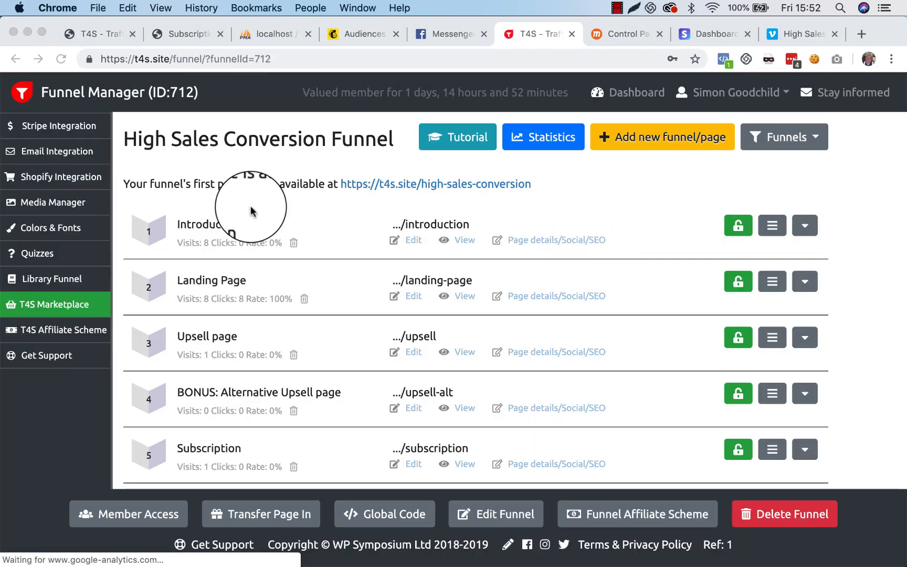
Step: Check the pending cancellations from the funnel's Stripe integration settings, and close both dialogs without saving
left_click(76, 127)
left_click(86, 128)
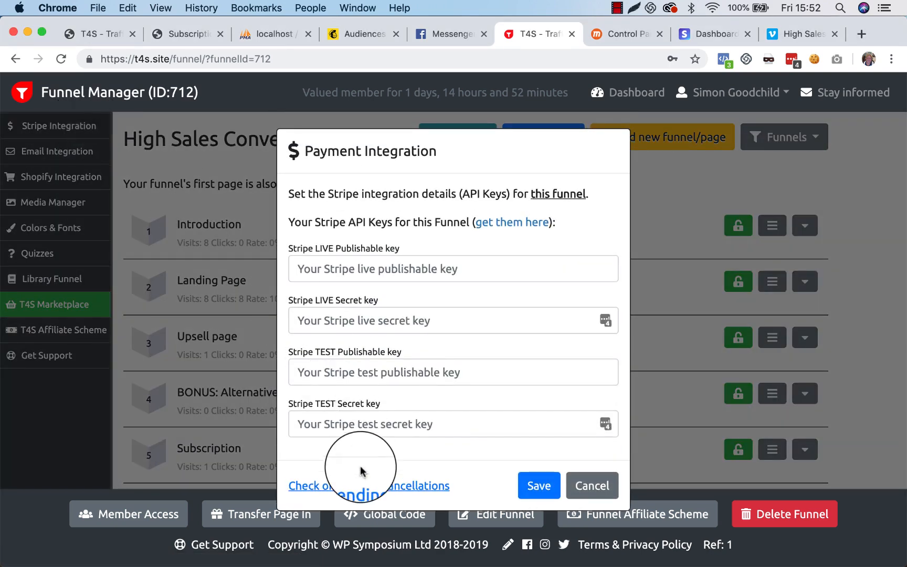
left_click(367, 488)
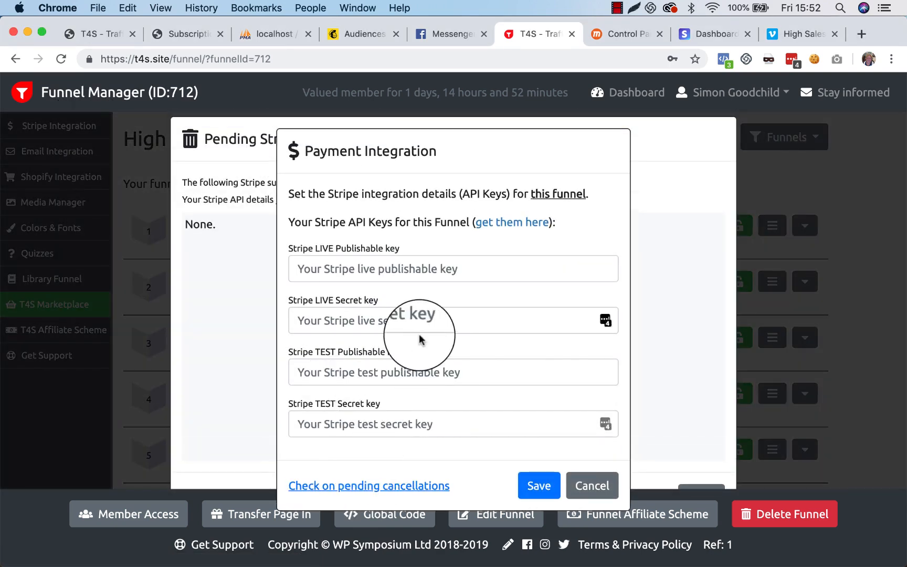
left_click(585, 476)
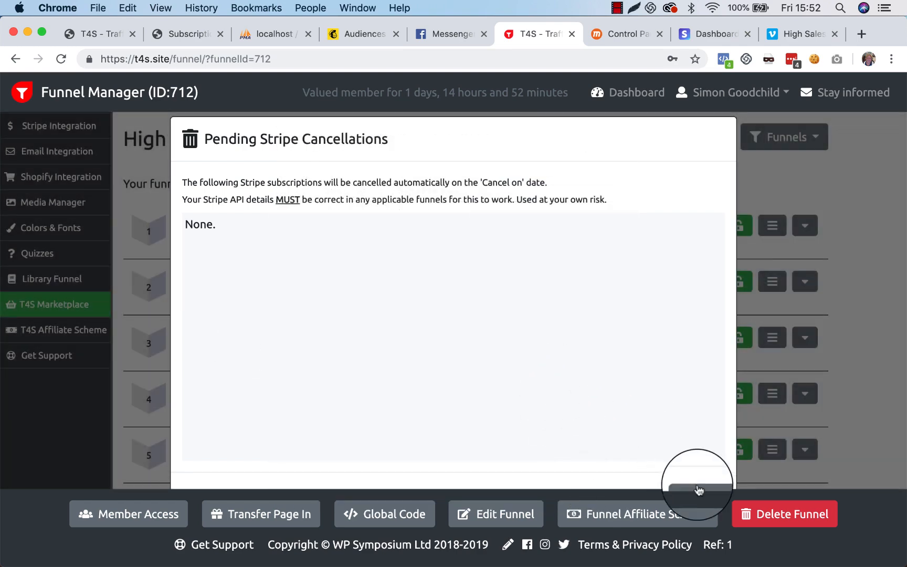
left_click(699, 490)
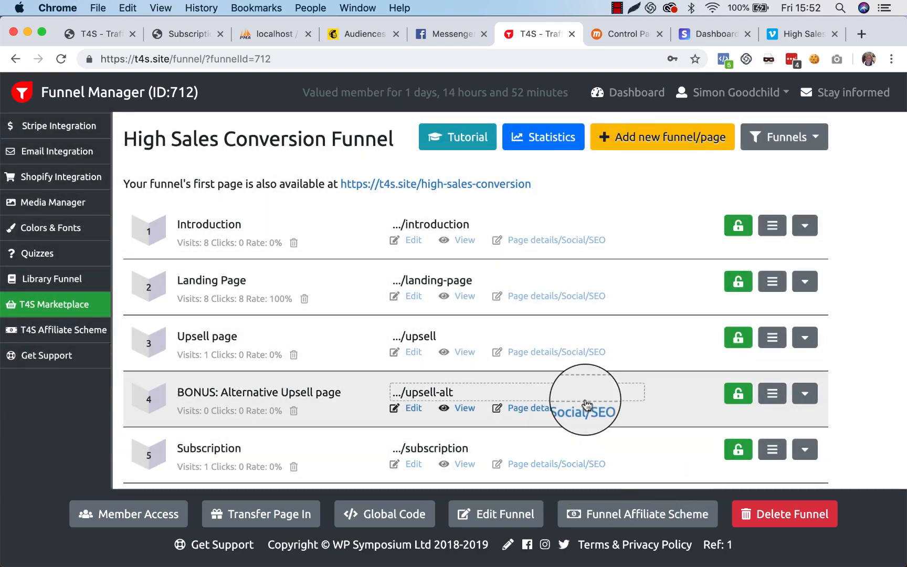
Step: Open the funnel's Subscription page for editing and review the GET RELIABLE PROTECTION NOW button's purchase details, cancelling them and deselecting the button
scroll(439, 350, "down", 1)
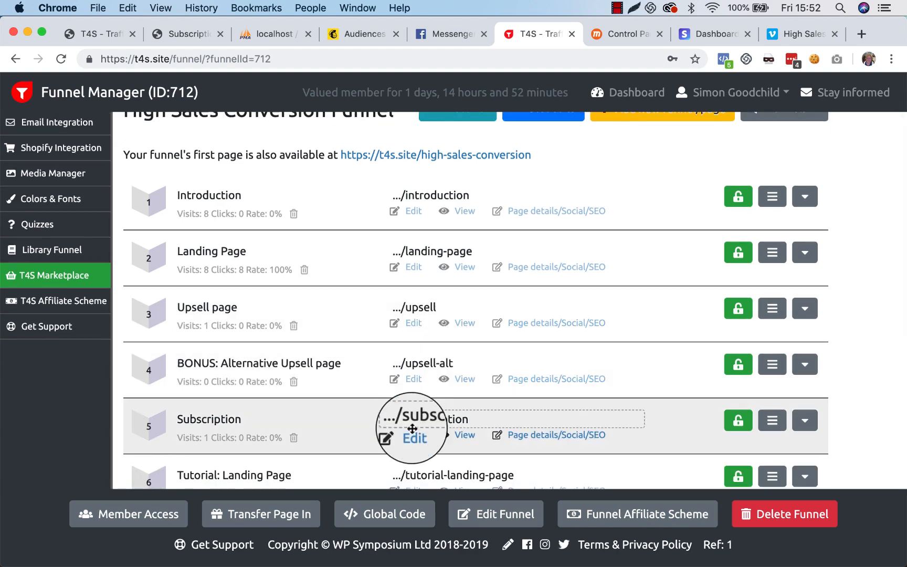
left_click(413, 435)
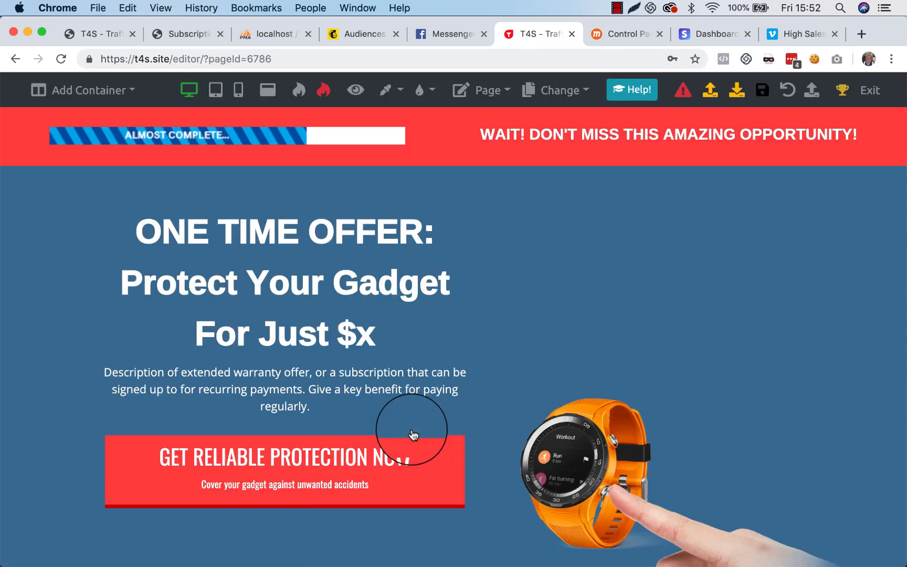
left_click(421, 470)
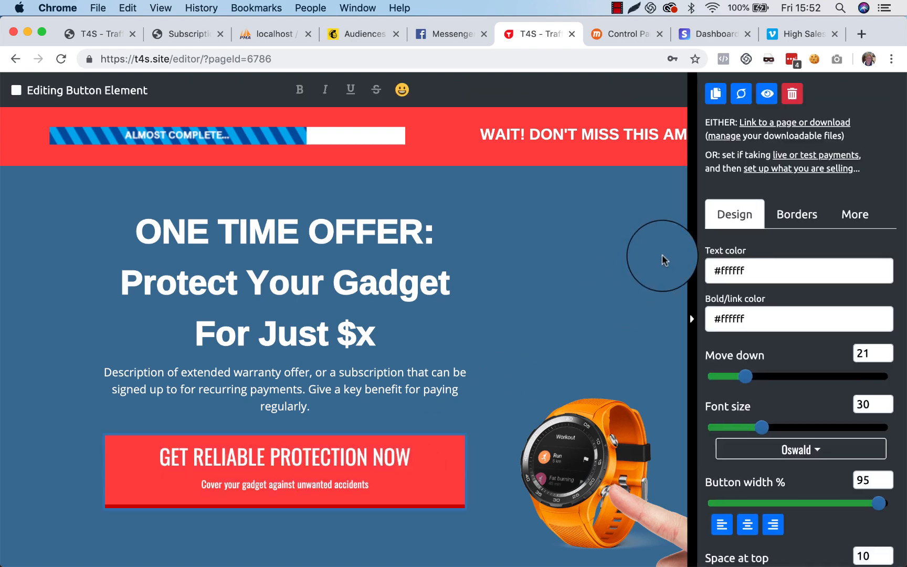
left_click(794, 170)
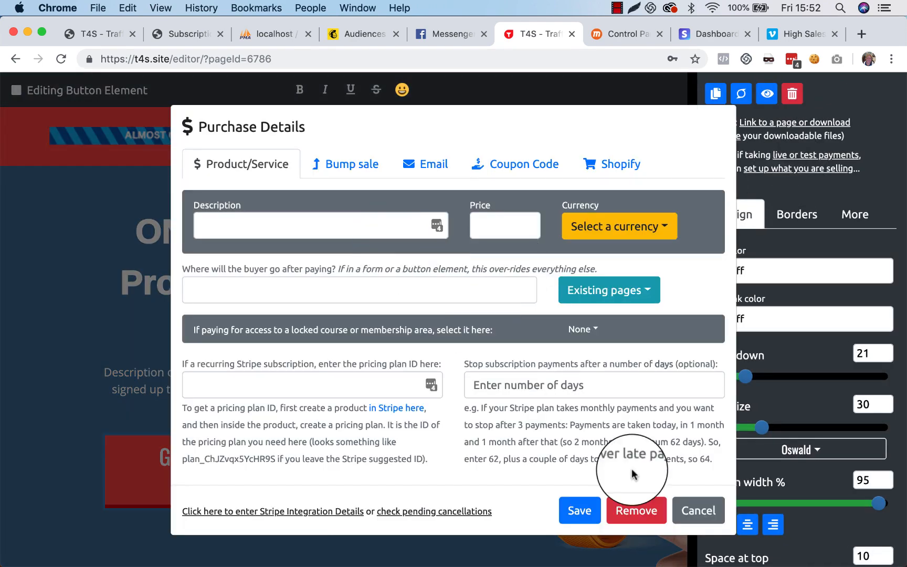
left_click(699, 509)
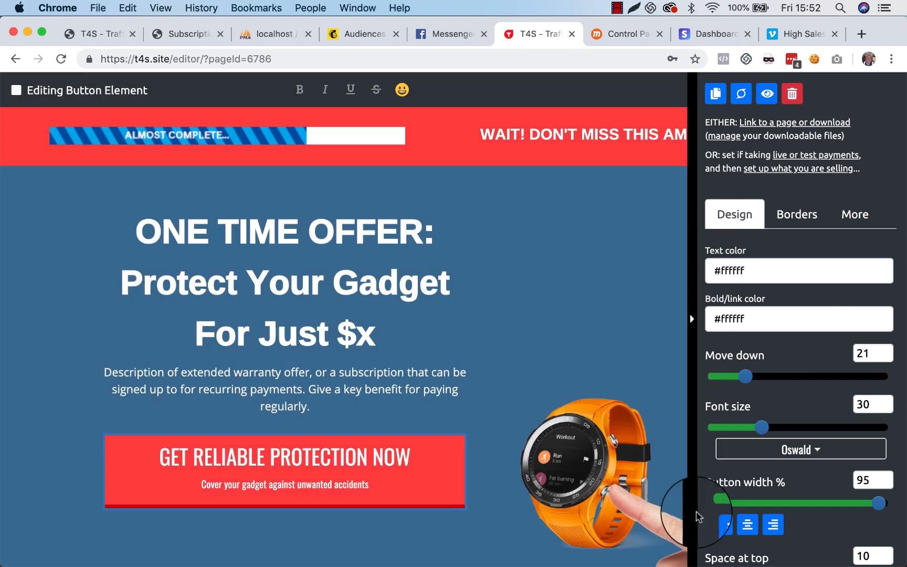
left_click(467, 549)
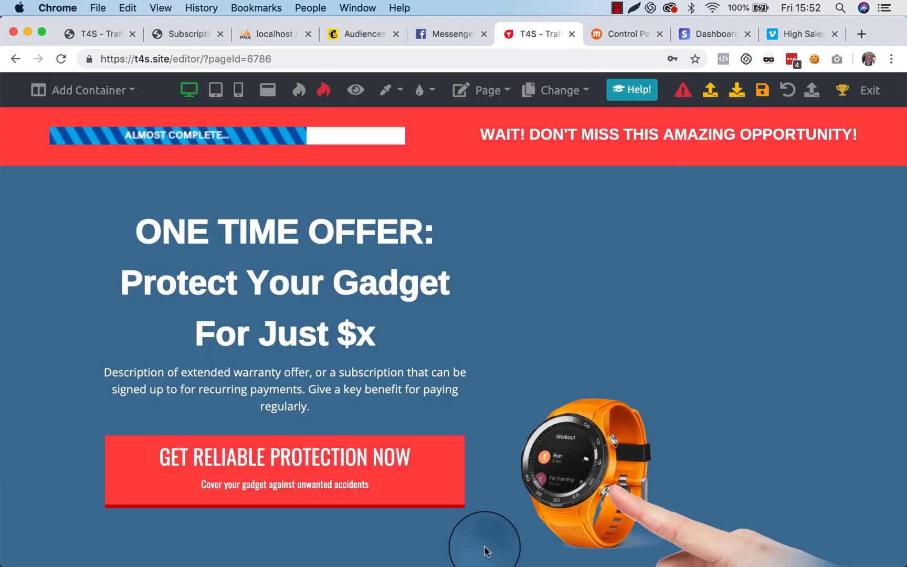